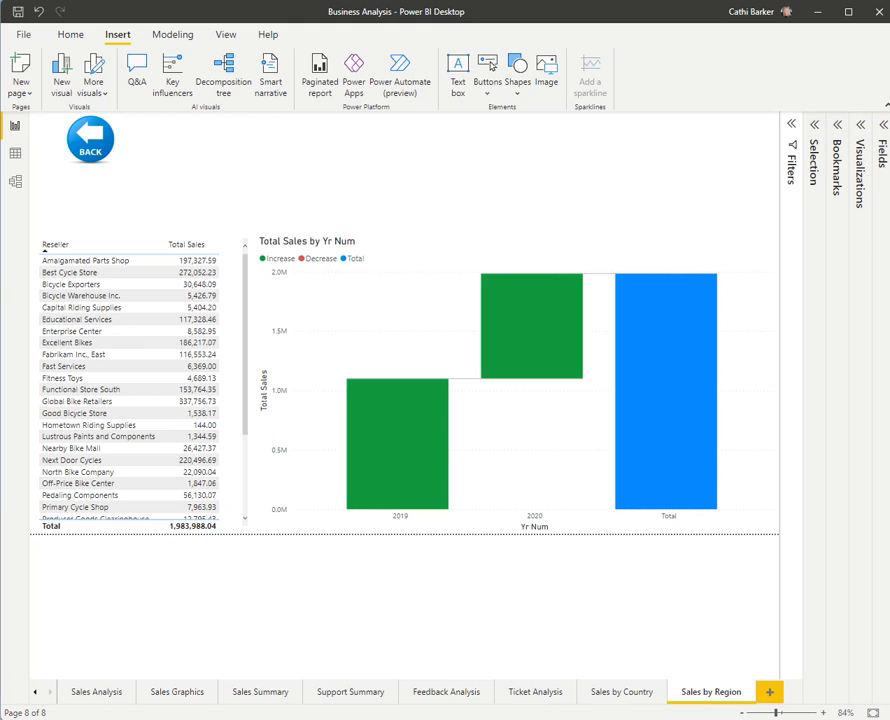
# Lower the upper edges of the waterfall chart and the reseller table to free space above them, and nudge the Back button toward the page edge
pyautogui.click(431, 257)
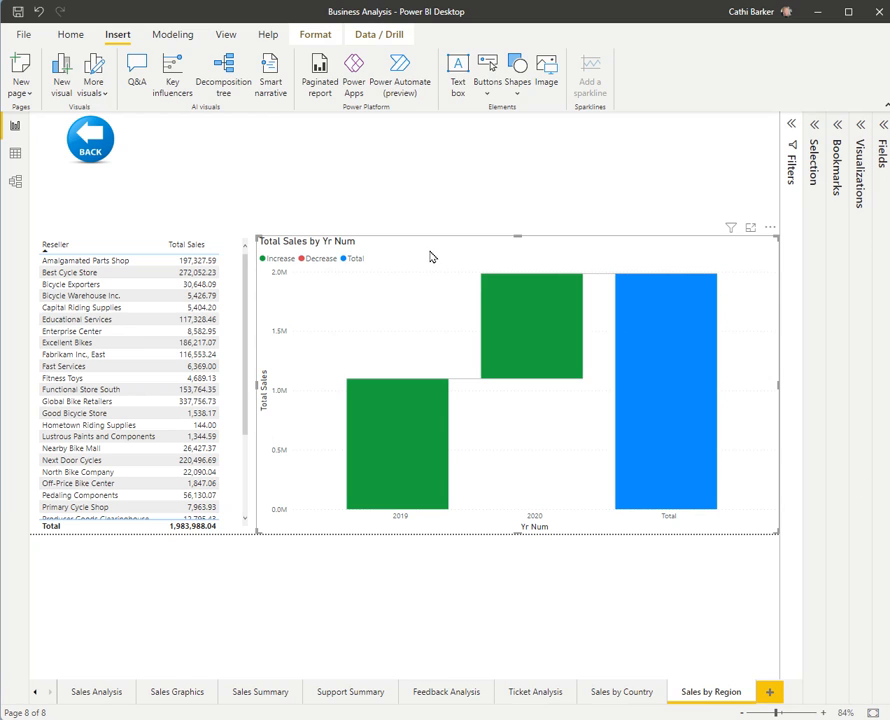
pyautogui.moveTo(517, 237); pyautogui.dragTo(516, 273)
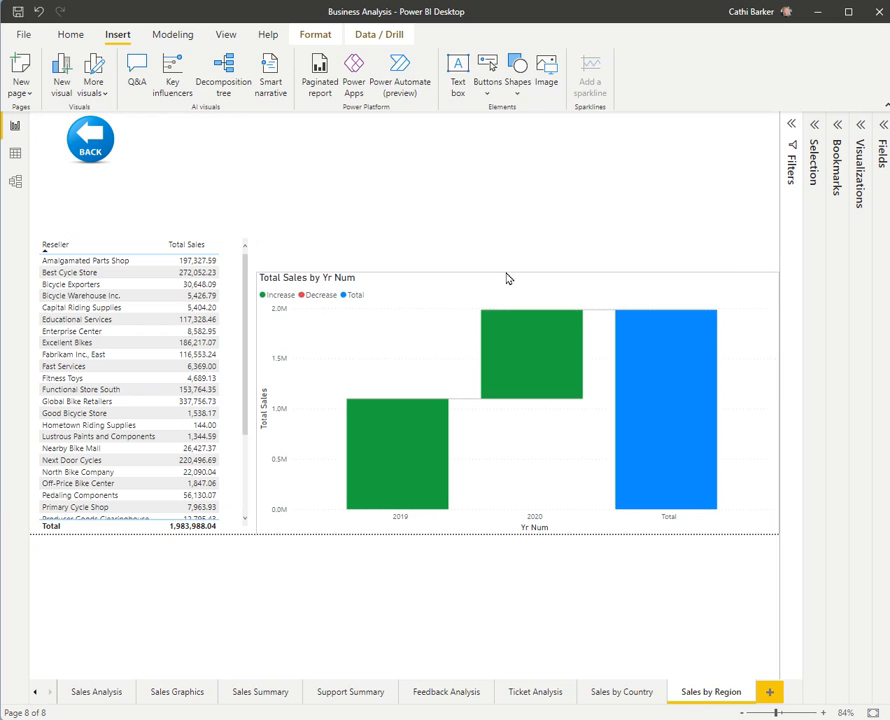
pyautogui.click(133, 241)
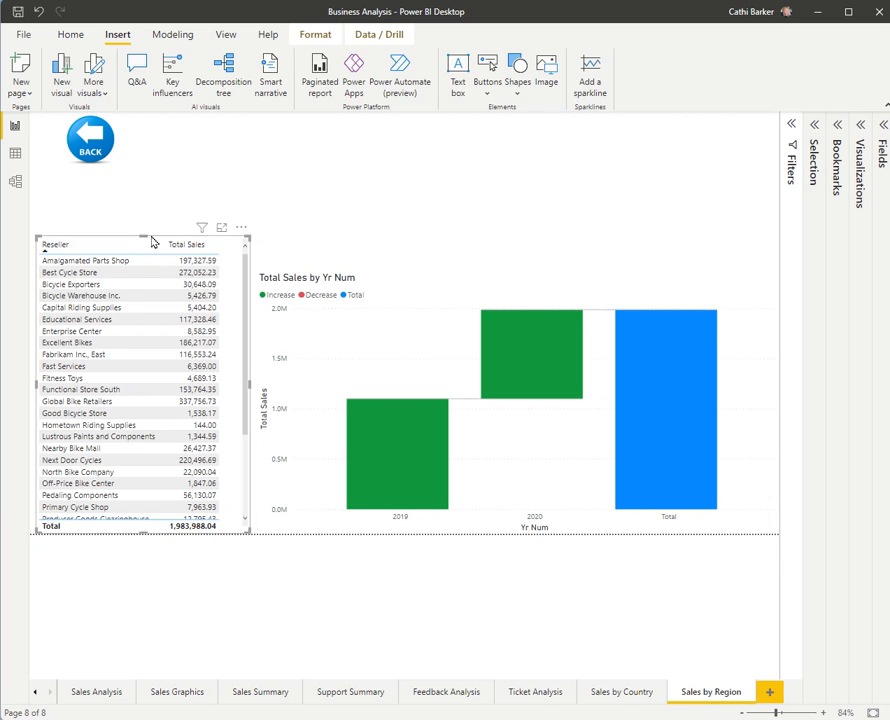
pyautogui.moveTo(141, 237); pyautogui.dragTo(135, 274)
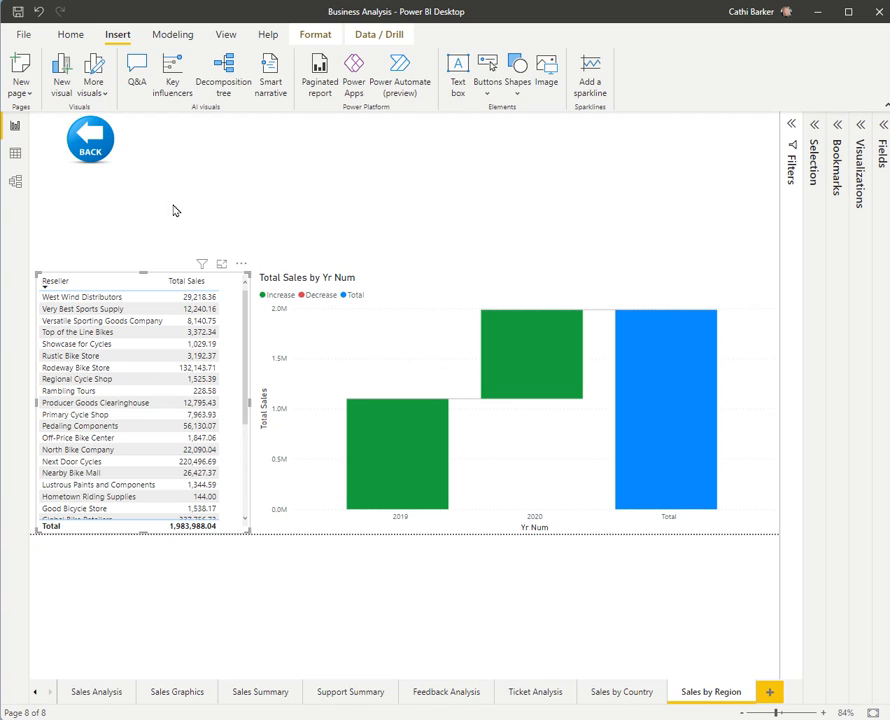
pyautogui.moveTo(122, 166); pyautogui.dragTo(116, 165)
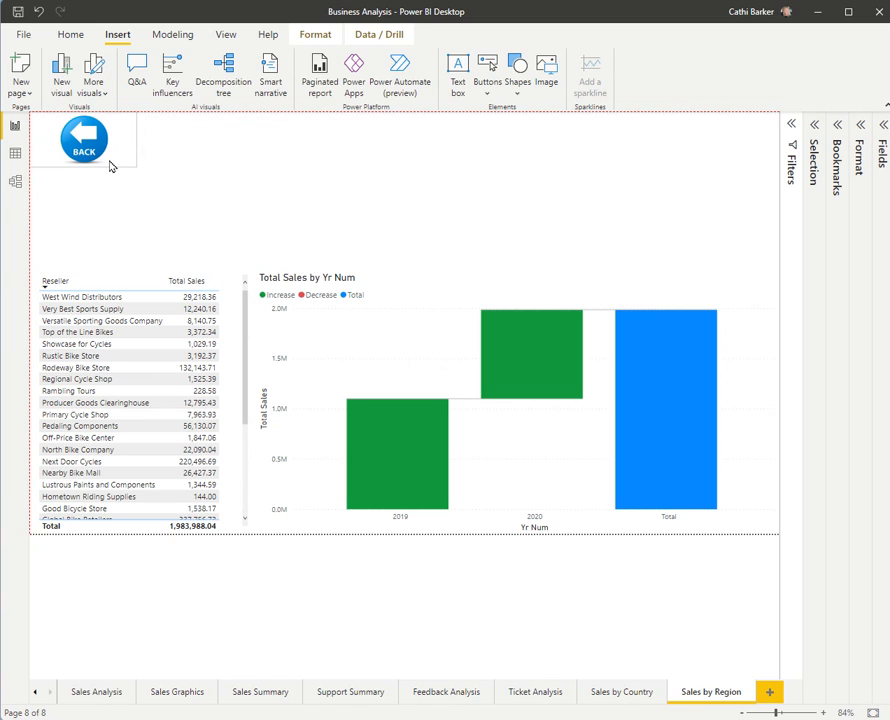
pyautogui.click(464, 171)
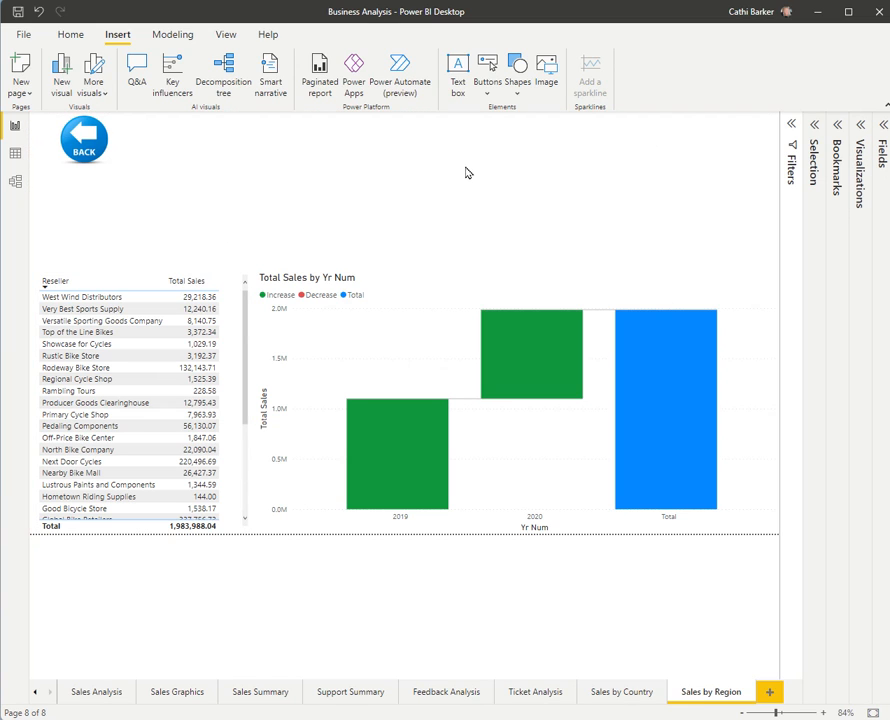
# Add a Q&A visual to the page and size it to fill the space beside the Back button, above the waterfall chart
pyautogui.click(860, 125)
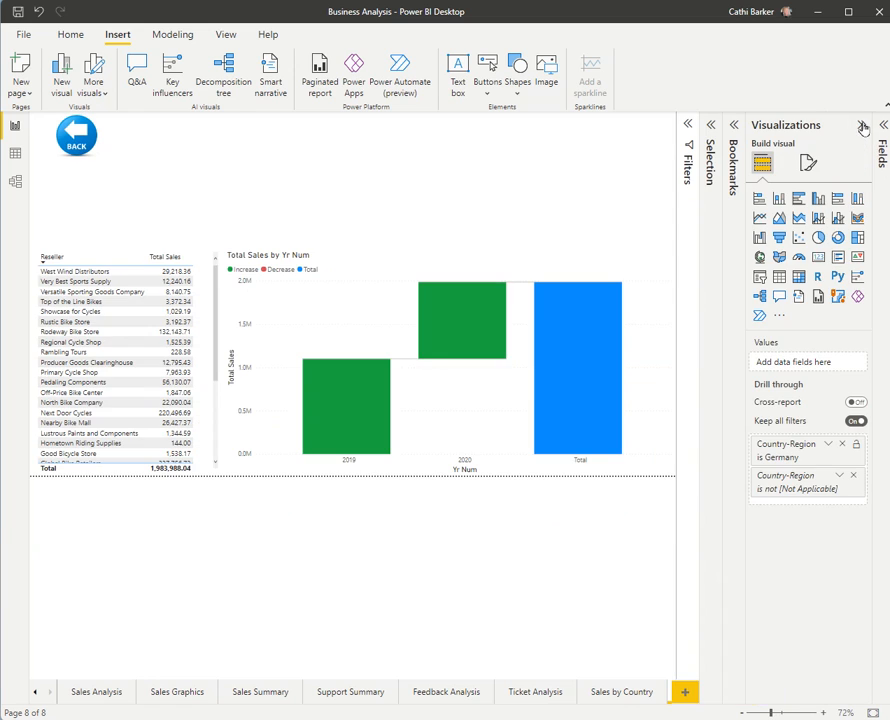
pyautogui.click(779, 300)
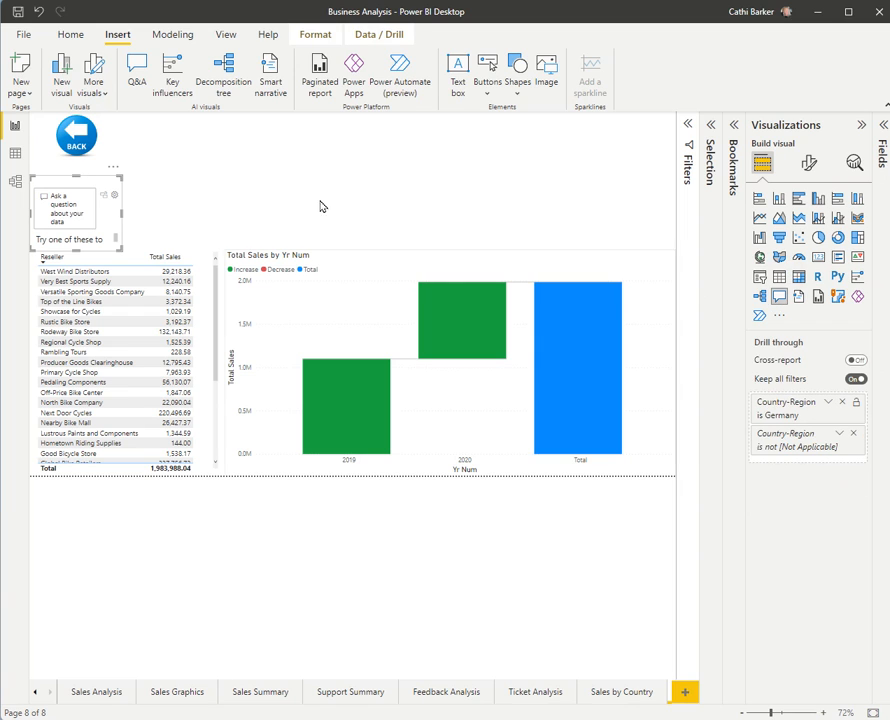
pyautogui.moveTo(166, 168); pyautogui.dragTo(675, 152)
pyautogui.moveTo(394, 187); pyautogui.dragTo(394, 248)
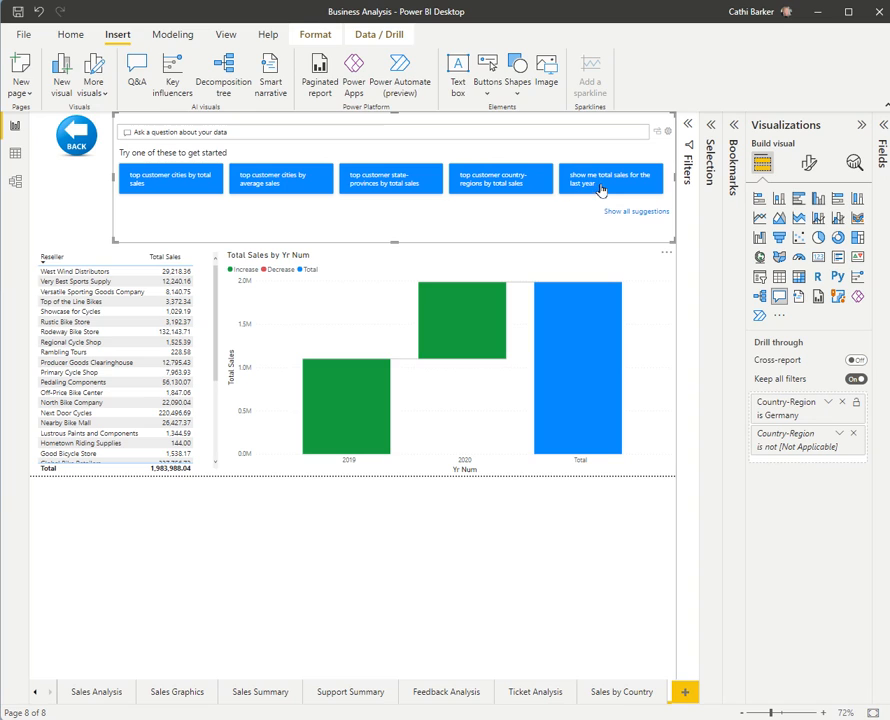
# Try the suggested questions "show me total sales for the last year" and "top customer country-regions by total sales", clearing each one
pyautogui.click(607, 185)
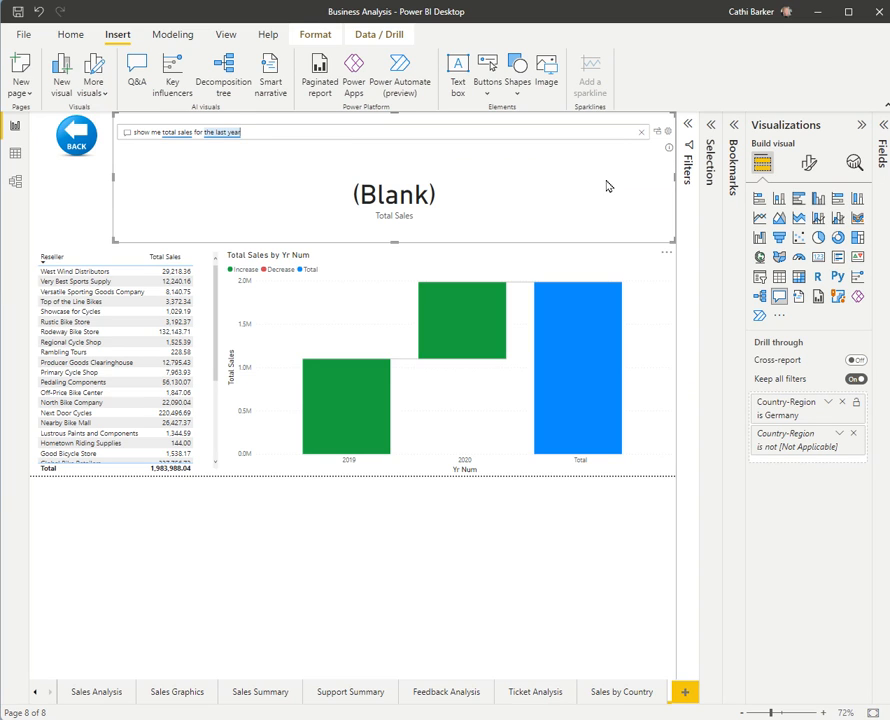
pyautogui.click(642, 133)
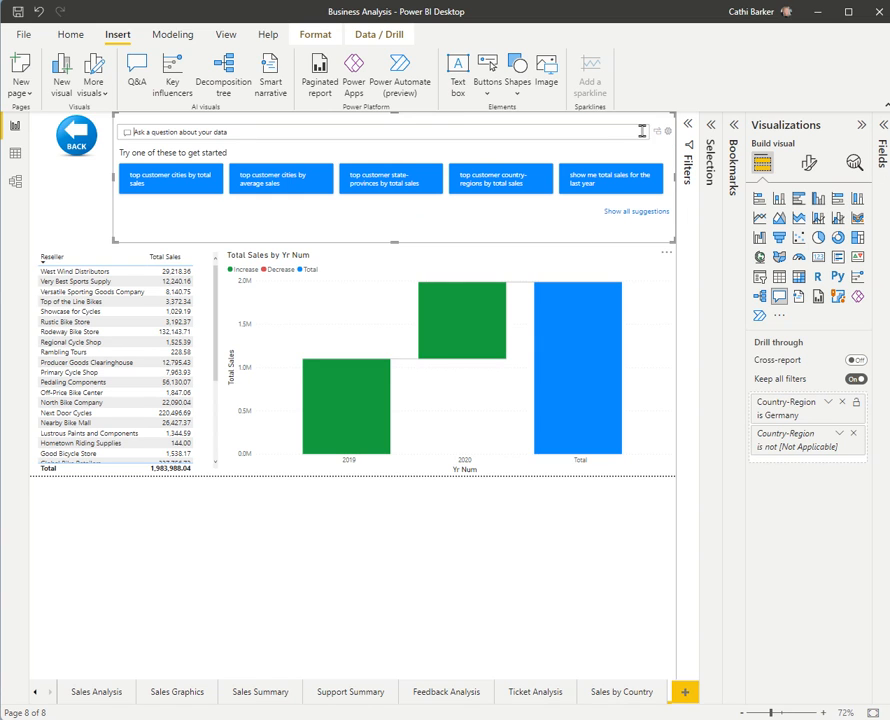
pyautogui.click(511, 190)
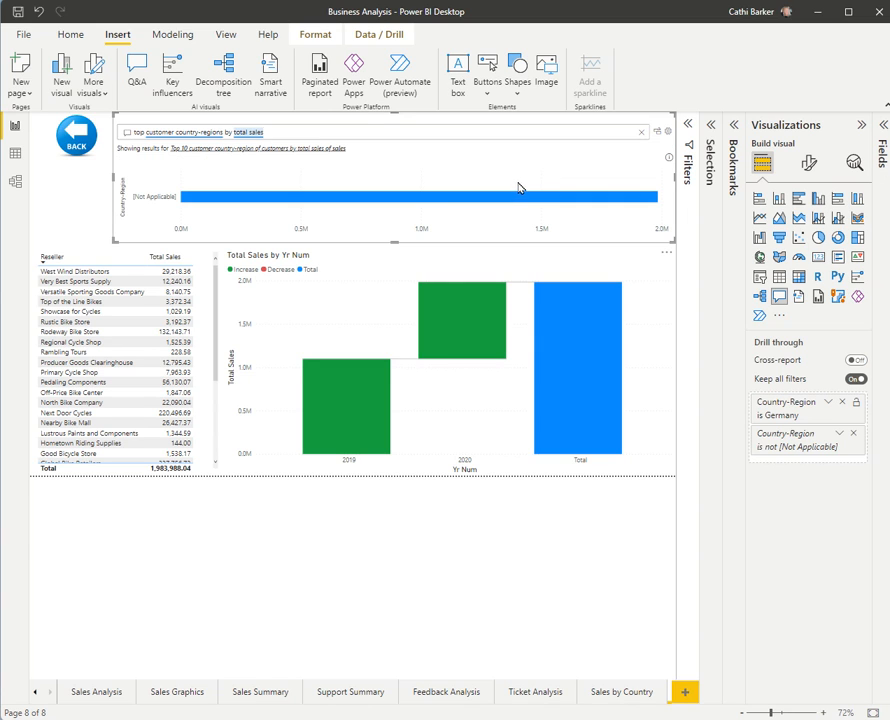
pyautogui.click(641, 132)
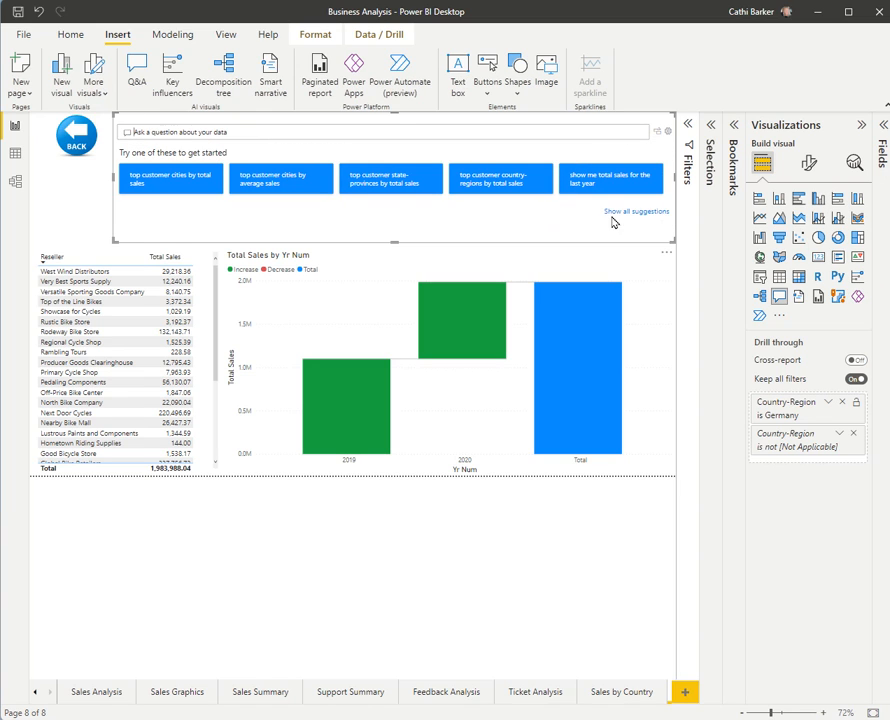
# Show all Q&A suggestions, try "count resellers", and clear the question
pyautogui.click(619, 213)
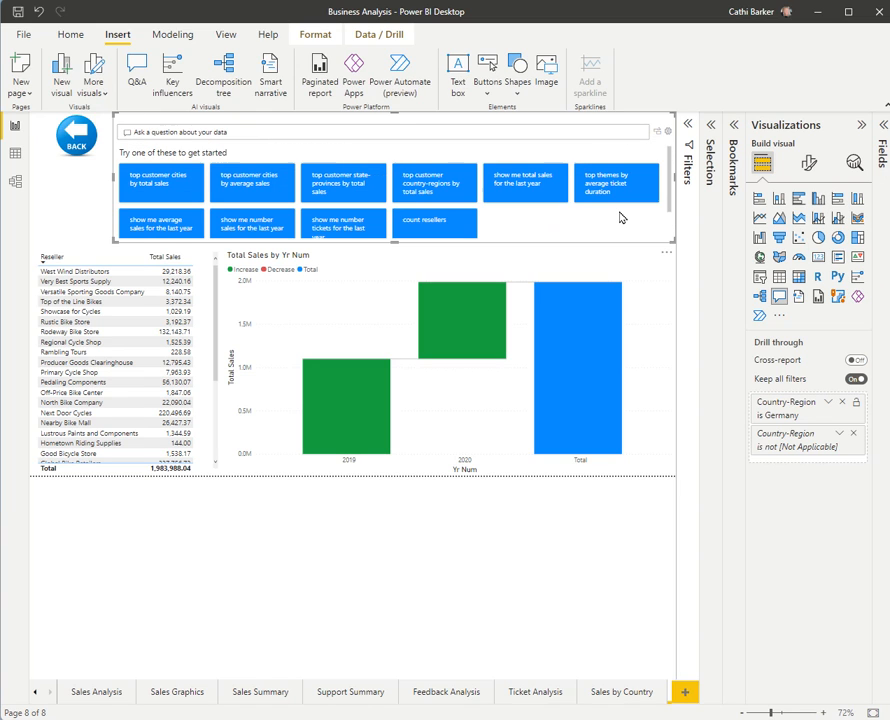
pyautogui.click(427, 229)
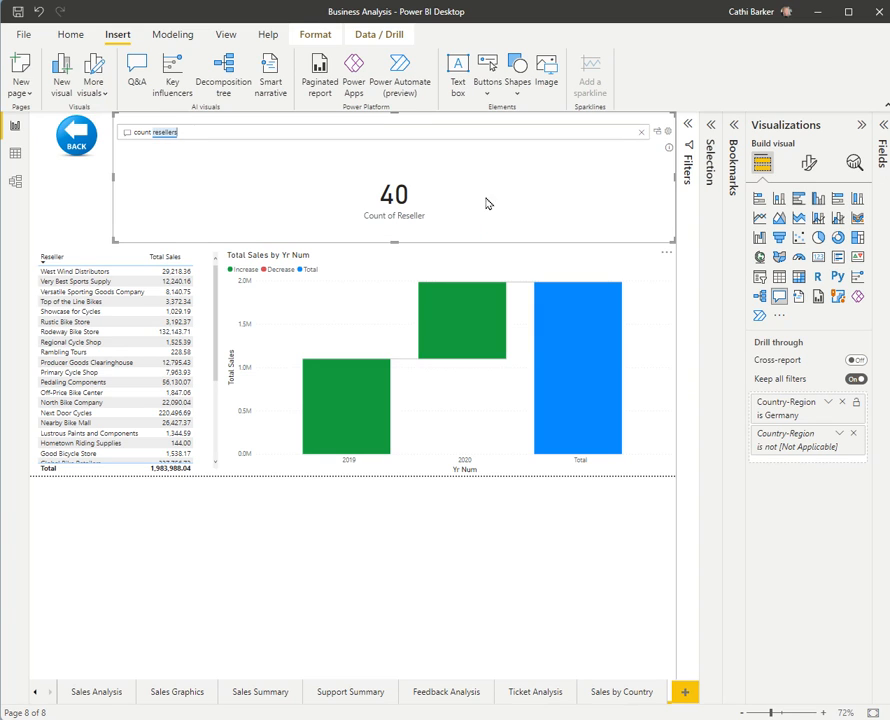
pyautogui.click(642, 132)
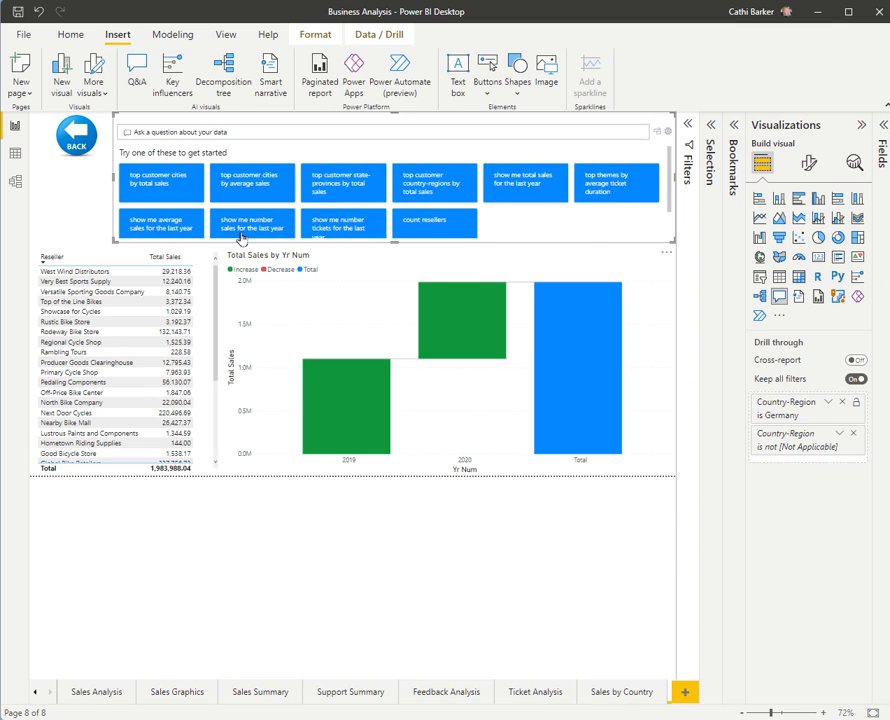
# Ask the Q&A visual for "total sales"
pyautogui.click(231, 132)
pyautogui.write('total sales')
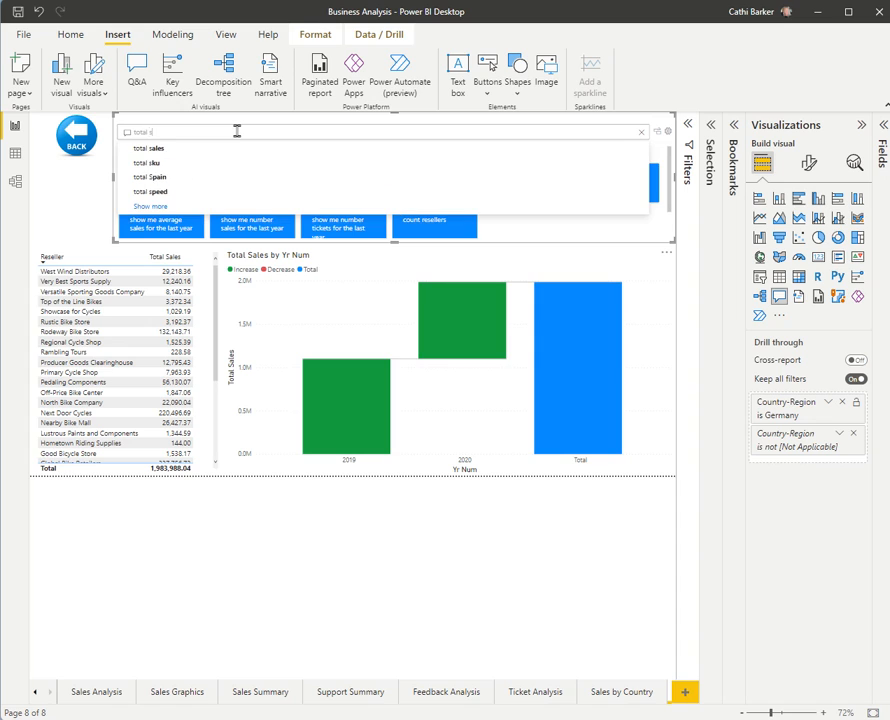
pyautogui.press('Return')
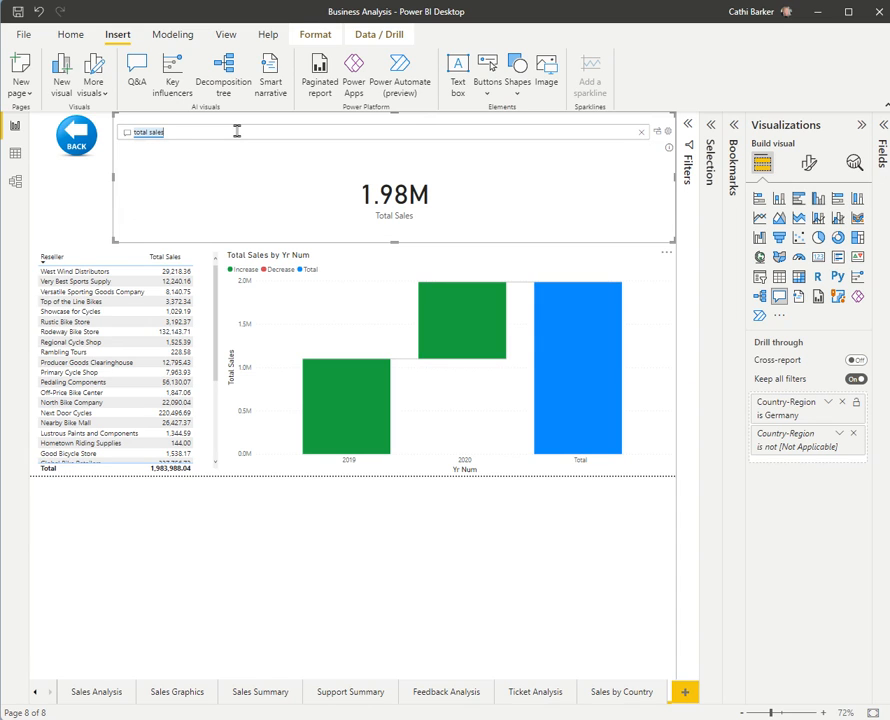
# Replace the Q&A question with "average sales"
pyautogui.write('aver')
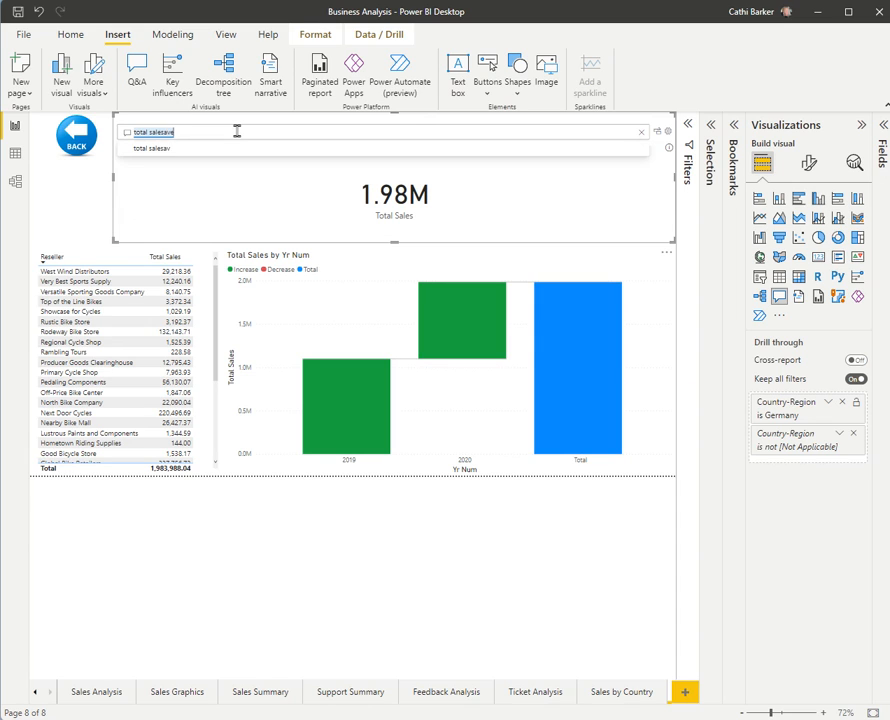
pyautogui.press('BackSpace')
pyautogui.press('BackSpace')
pyautogui.press('BackSpace')
pyautogui.press('BackSpace')
pyautogui.press('BackSpace')
pyautogui.press('BackSpace')
pyautogui.press('BackSpace')
pyautogui.press('BackSpace')
pyautogui.press('BackSpace')
pyautogui.press('BackSpace')
pyautogui.press('BackSpace')
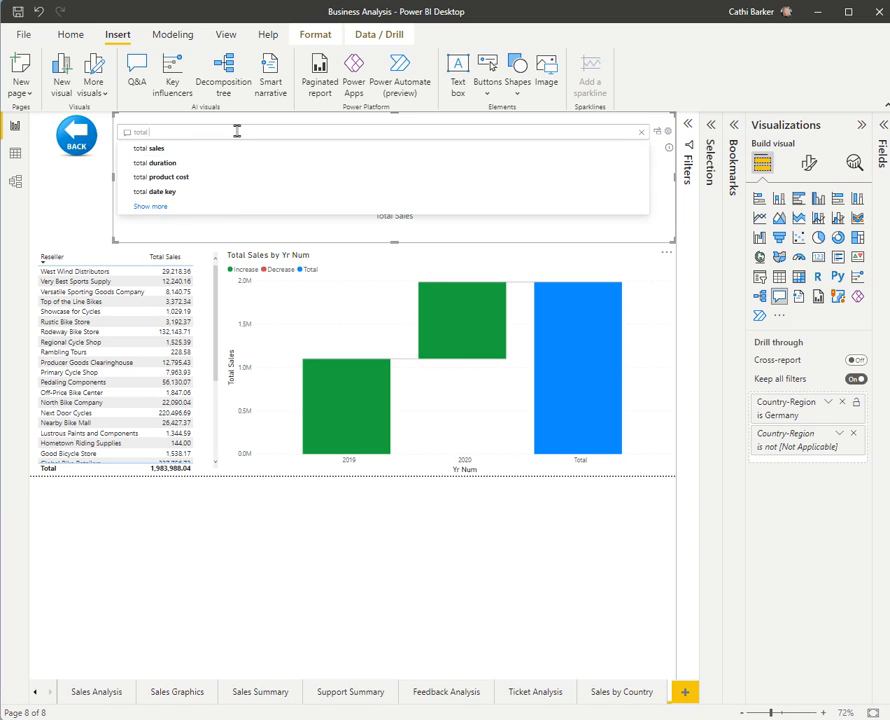
pyautogui.press('BackSpace')
pyautogui.write('ave')
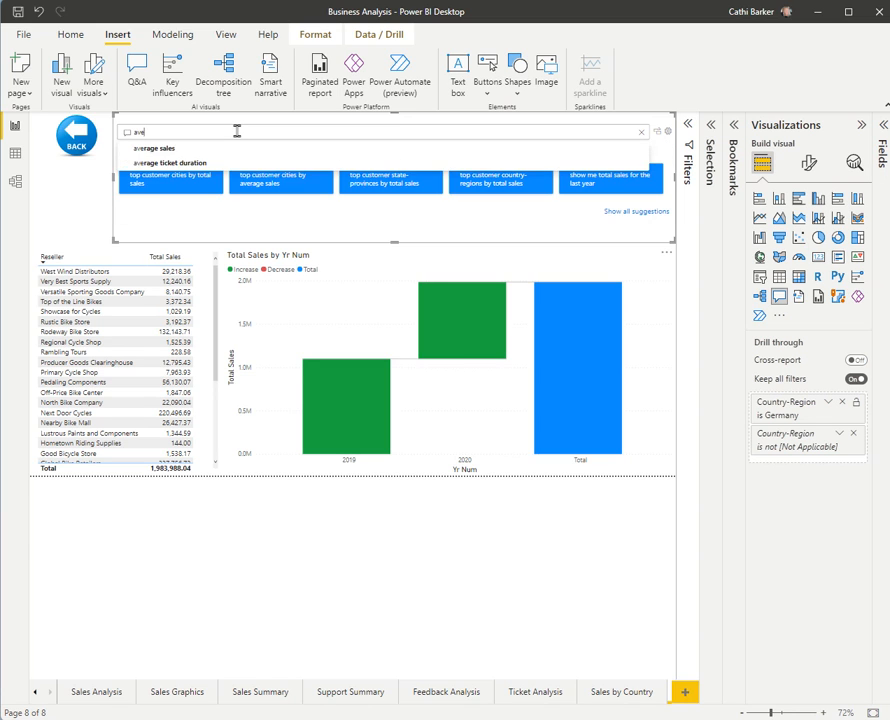
pyautogui.write('rage salesTop')
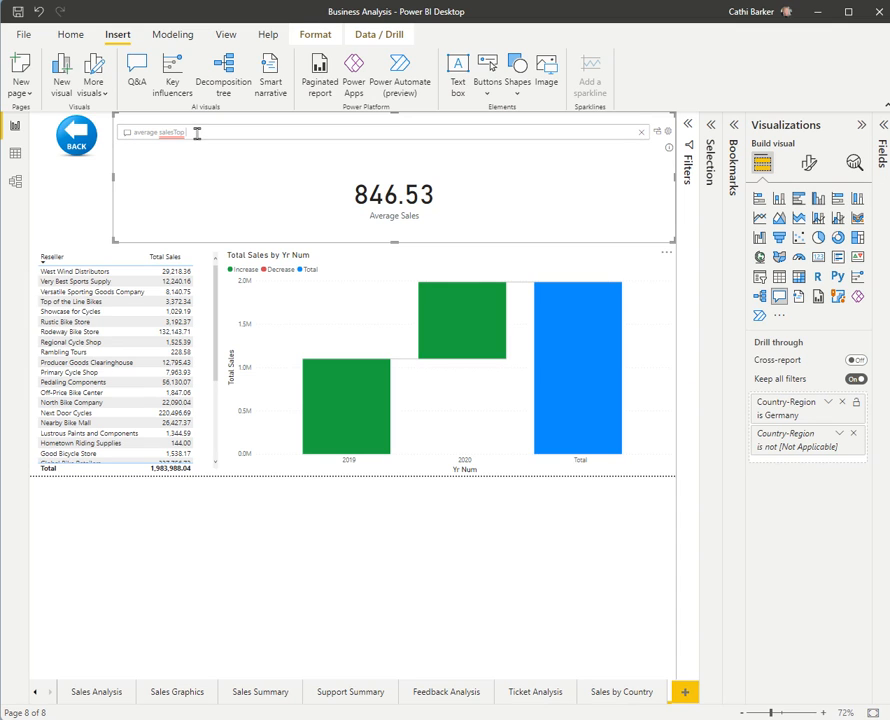
# Ask the Q&A visual for "top reseller" and turn its result into a standard visual
pyautogui.press('BackSpace')
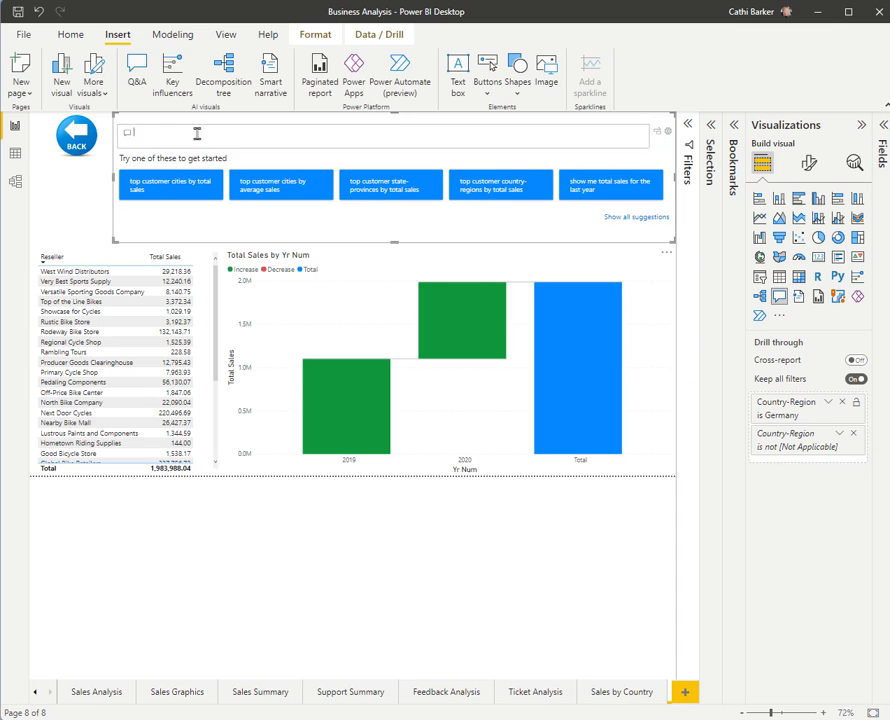
pyautogui.write('top reseller')
pyautogui.press('Return')
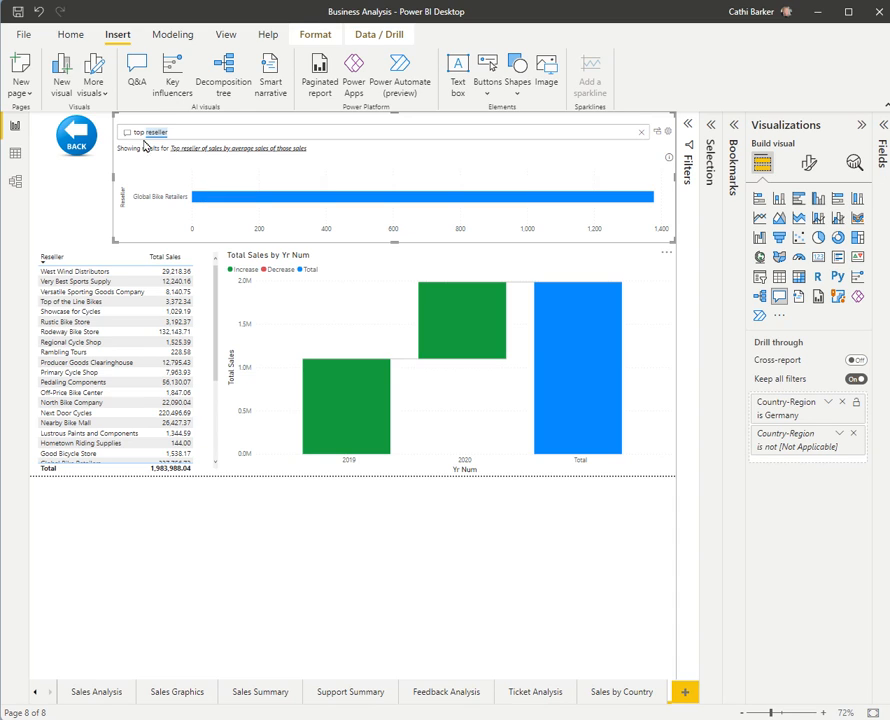
pyautogui.click(657, 133)
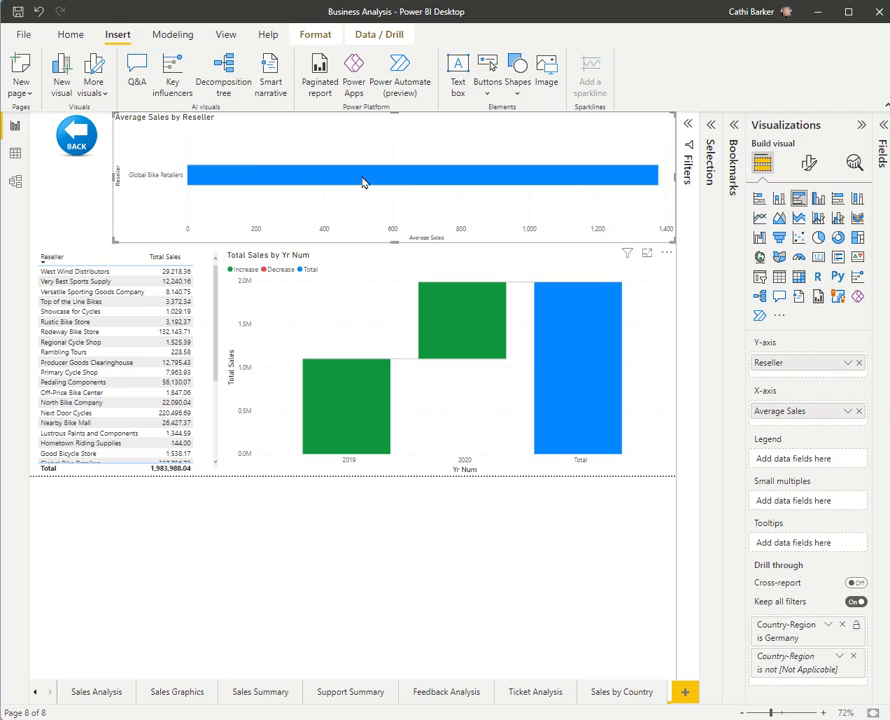
# Narrow the Average Sales by Reseller chart and place it in the page's upper-right corner, above the waterfall chart
pyautogui.moveTo(668, 187); pyautogui.dragTo(280, 193)
pyautogui.moveTo(258, 137); pyautogui.dragTo(654, 139)
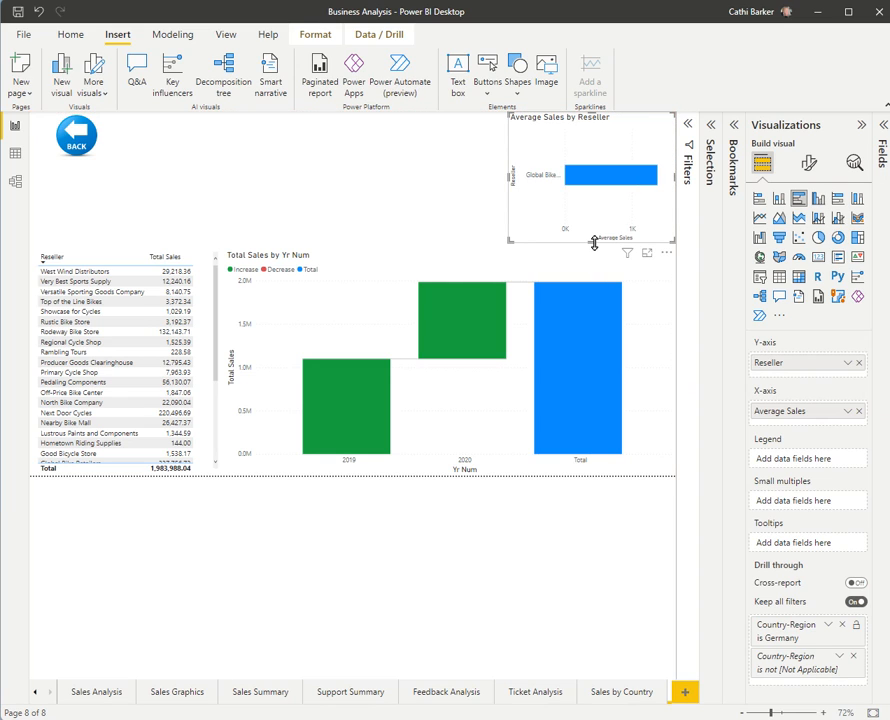
pyautogui.click(294, 163)
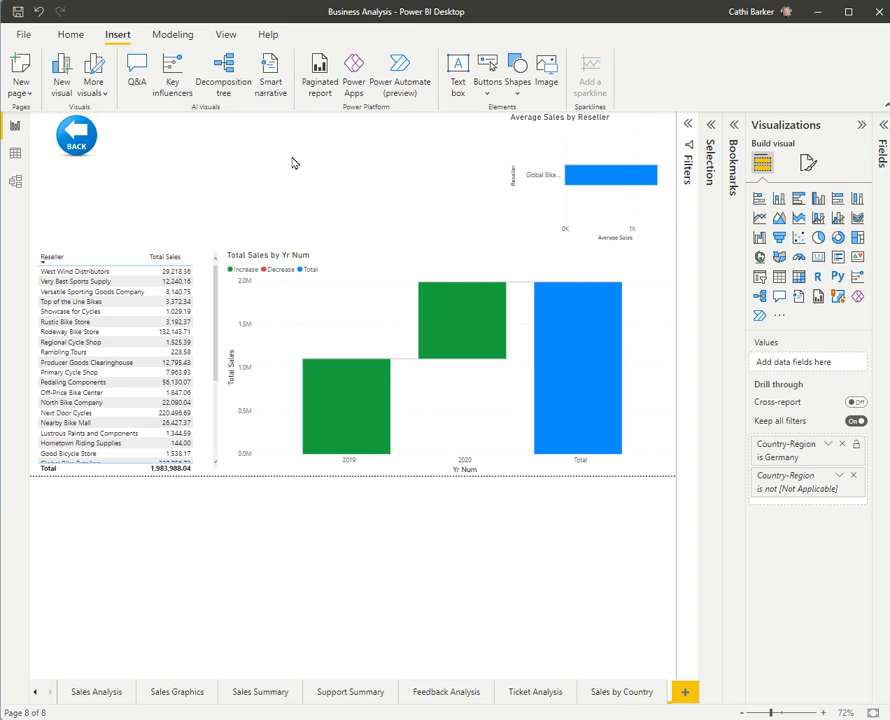
# Add another Q&A visual and size it to fill the gap between the Back button and the Average Sales by Reseller chart
pyautogui.click(779, 296)
pyautogui.moveTo(89, 167); pyautogui.dragTo(172, 111)
pyautogui.moveTo(205, 153); pyautogui.dragTo(507, 152)
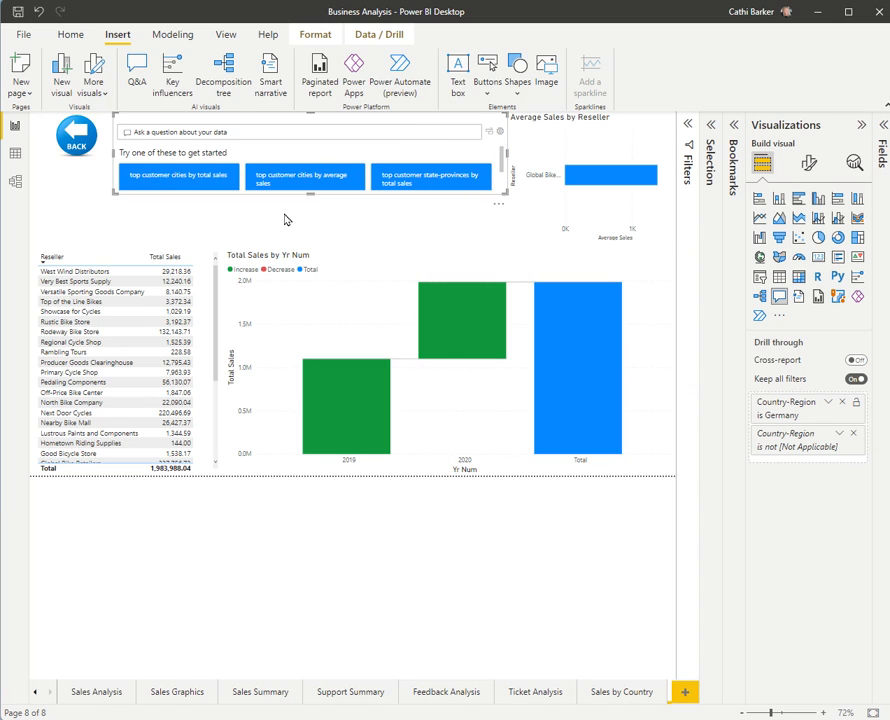
pyautogui.moveTo(310, 197); pyautogui.dragTo(310, 243)
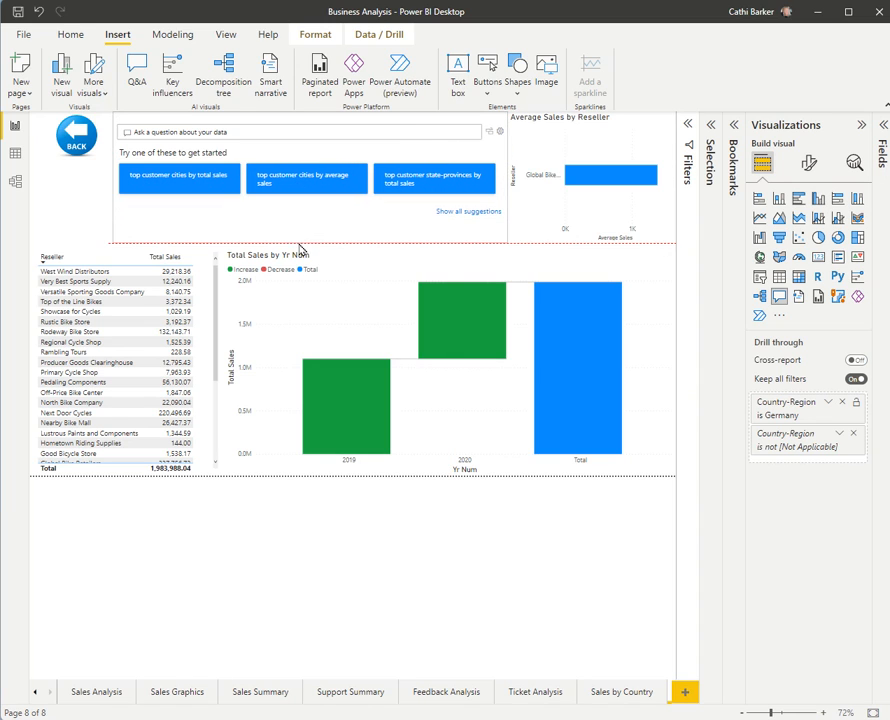
# Open the new Q&A visual's setup, view Teach Q&A and Manage terms, and go to Suggest questions
pyautogui.click(499, 137)
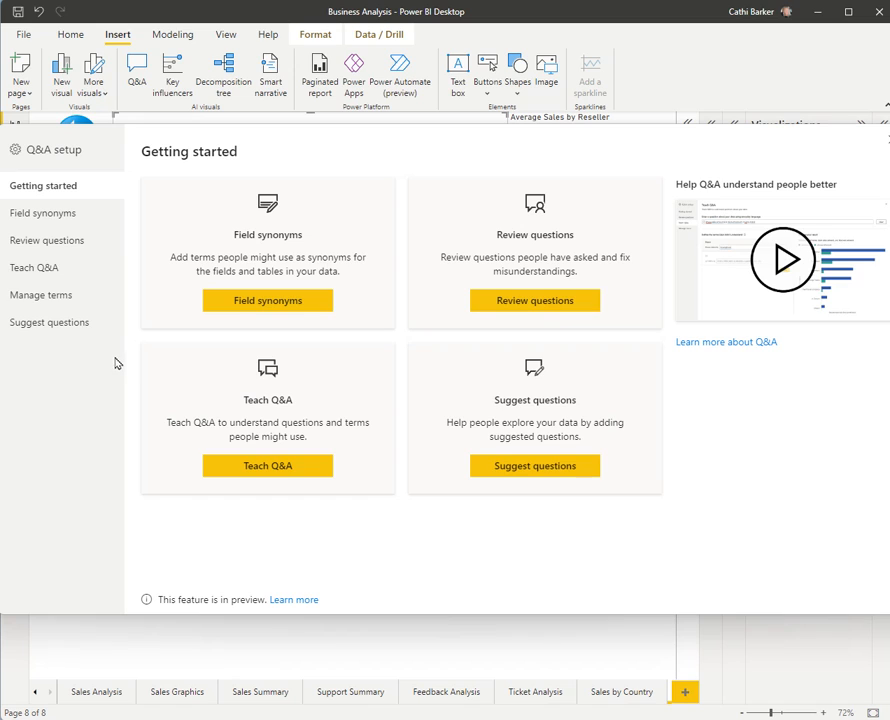
pyautogui.click(55, 270)
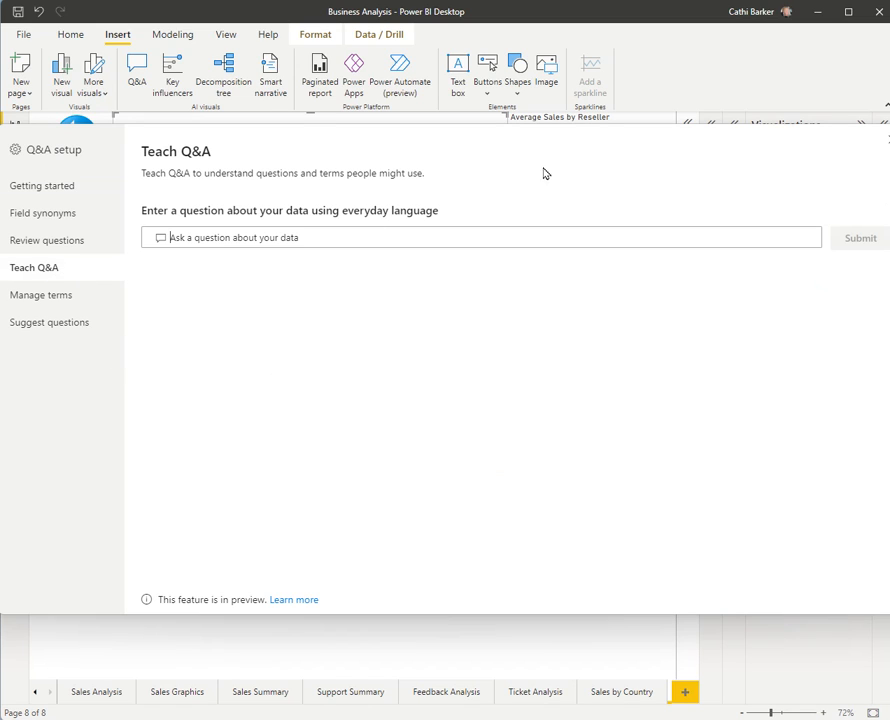
pyautogui.click(50, 298)
pyautogui.click(59, 326)
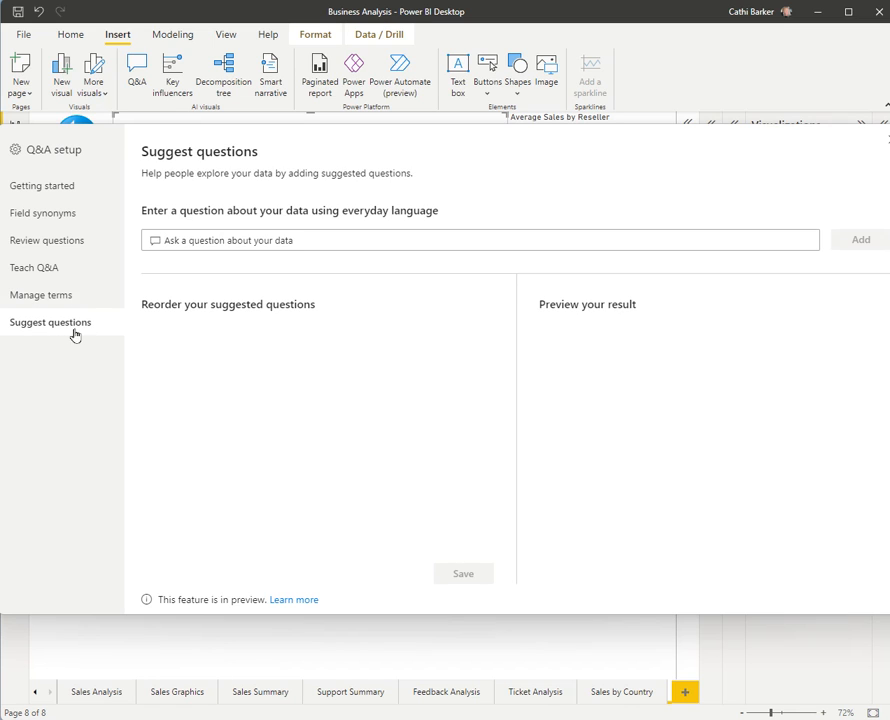
# Enter "Total Sales" as a question and add it to the suggested questions
pyautogui.write('Total Sales')
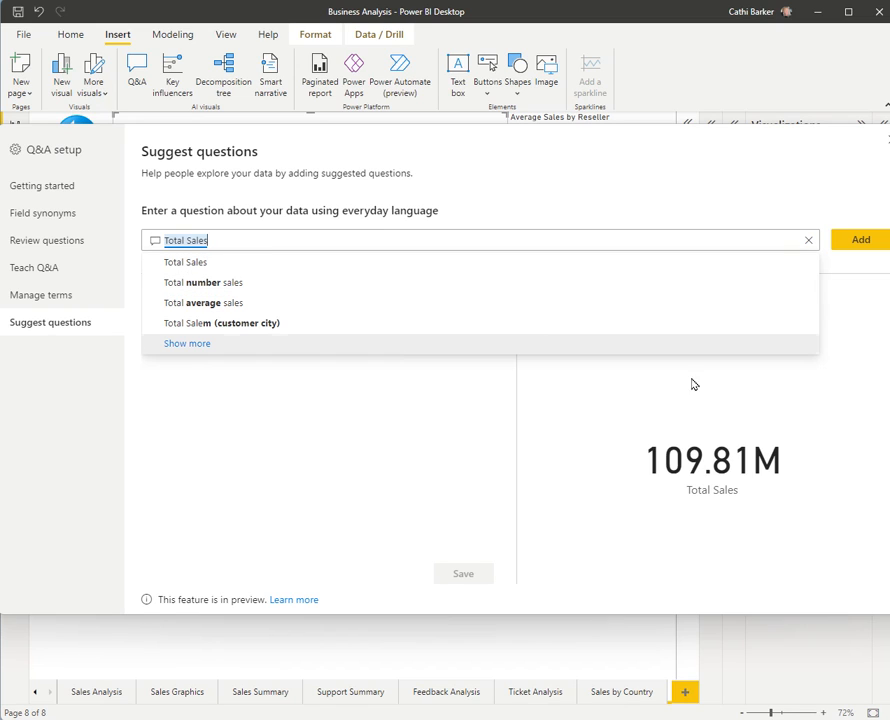
pyautogui.click(828, 410)
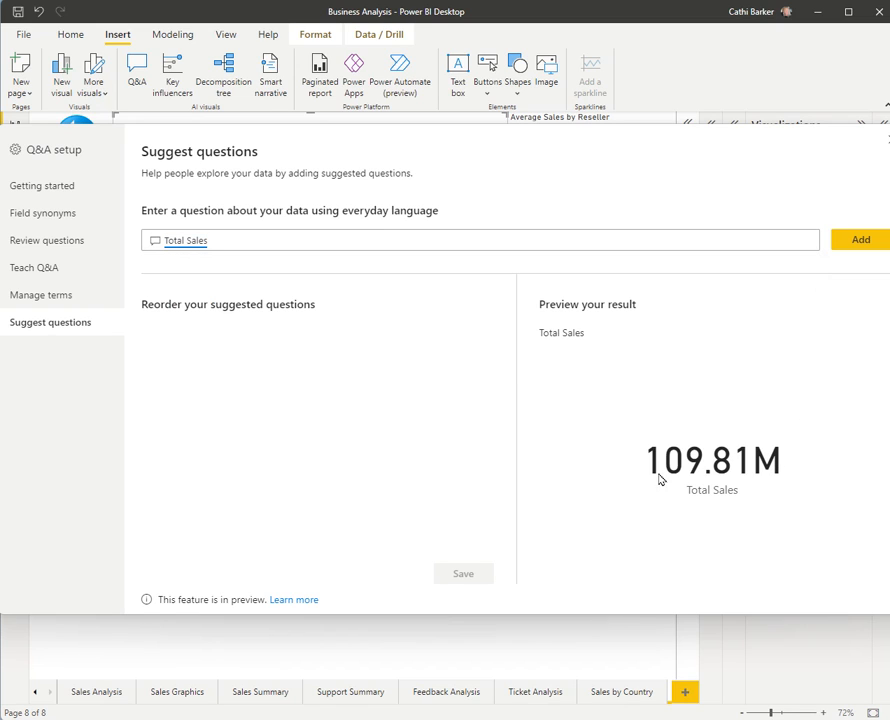
pyautogui.click(867, 245)
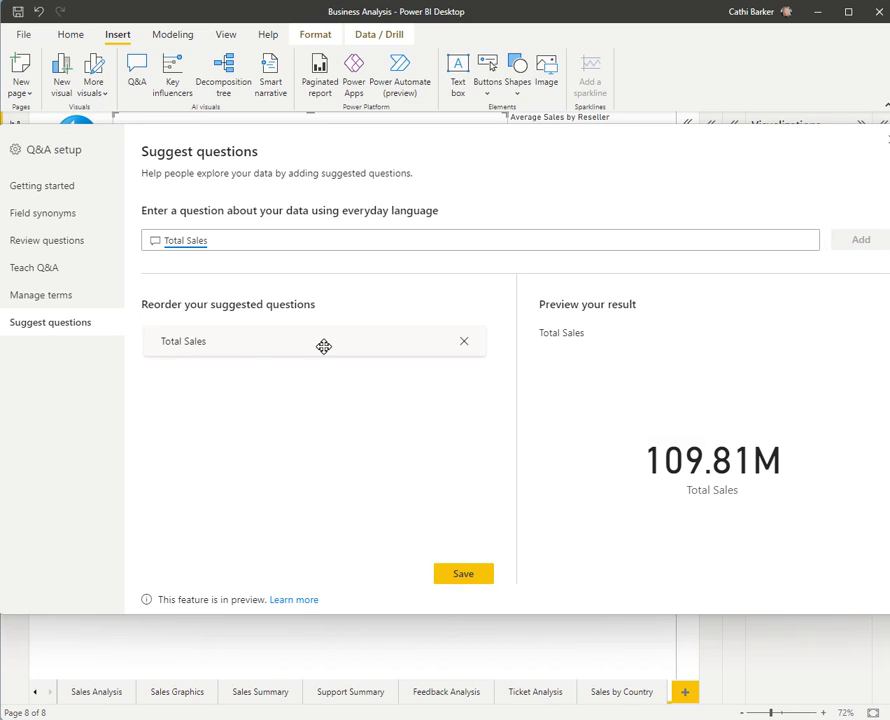
# Replace the question text with "Top Reseller" and add it to the suggested questions
pyautogui.click(152, 241)
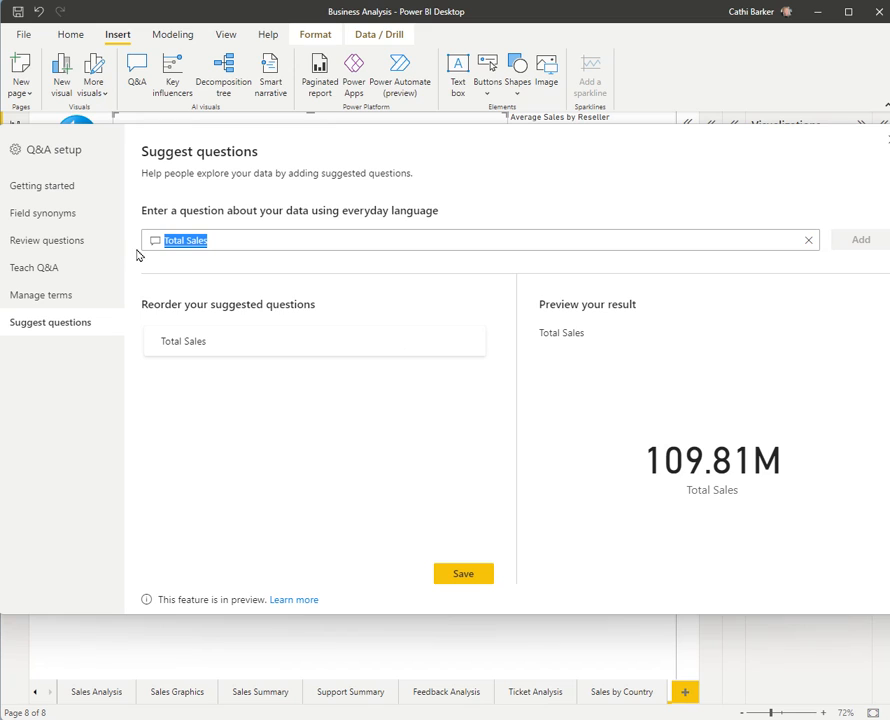
pyautogui.write('Top Res')
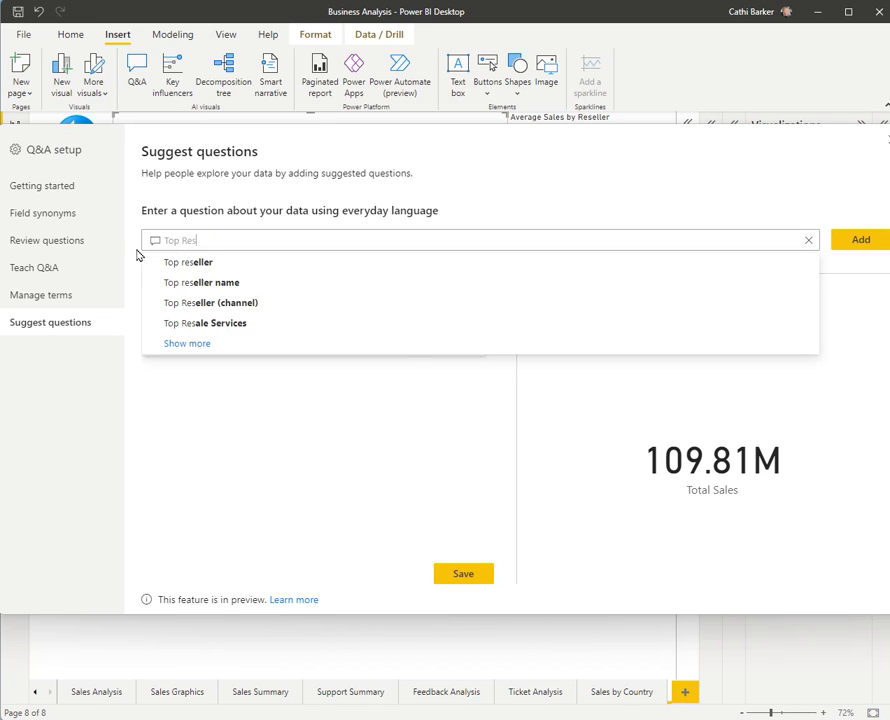
pyautogui.write('eller')
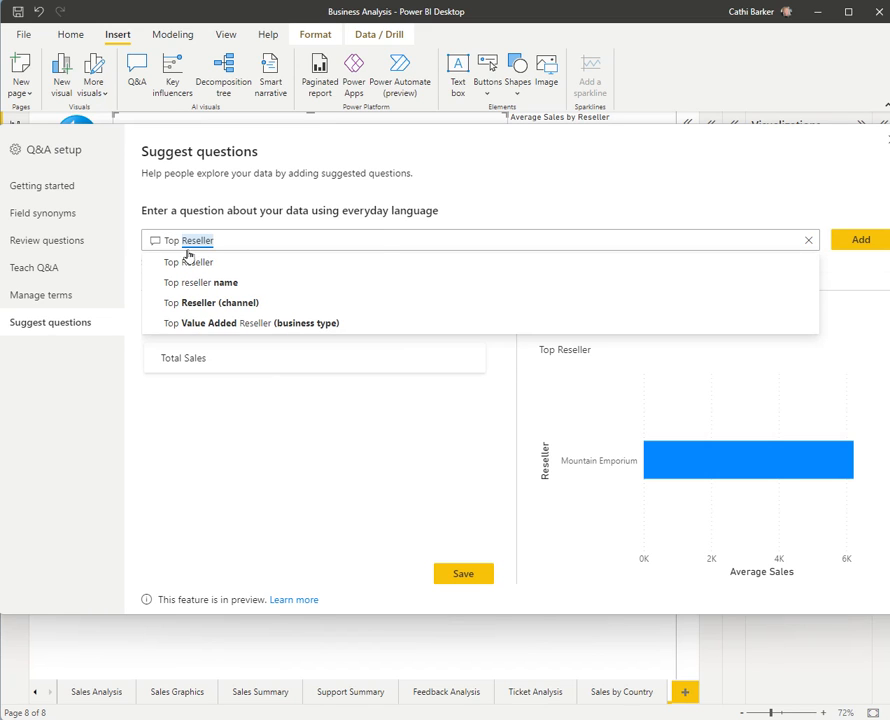
pyautogui.click(847, 398)
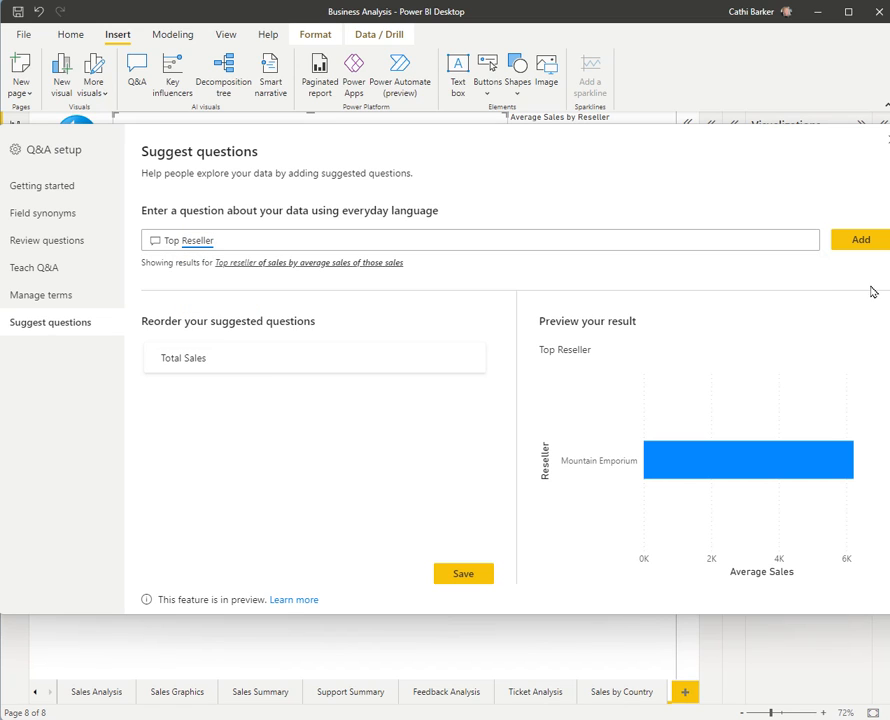
pyautogui.click(855, 246)
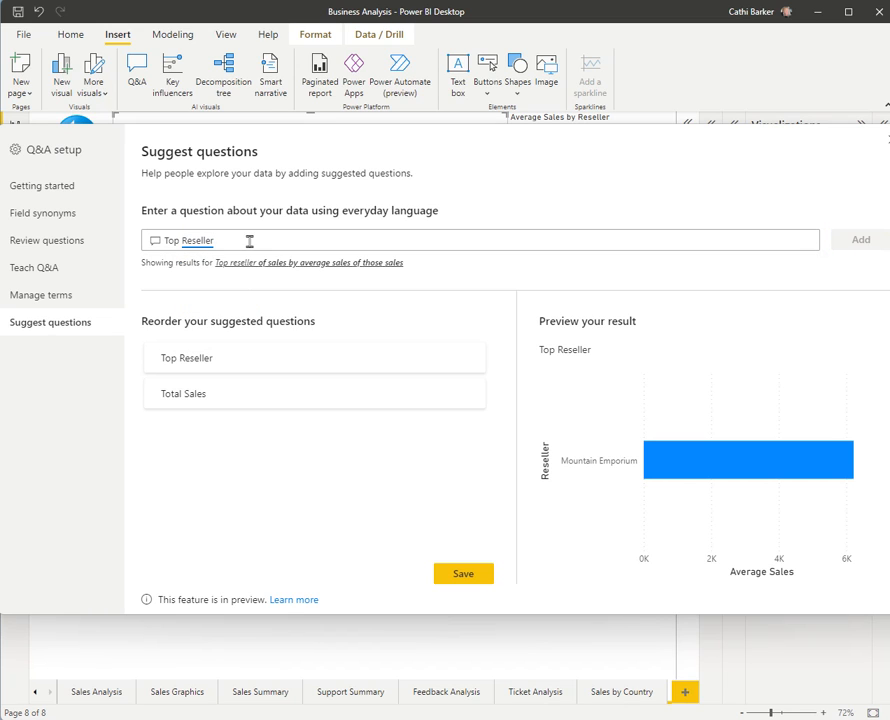
# Try "Averages Sales last year" as the next question and preview its result
pyautogui.moveTo(249, 242); pyautogui.dragTo(125, 238)
pyautogui.write('Averag')
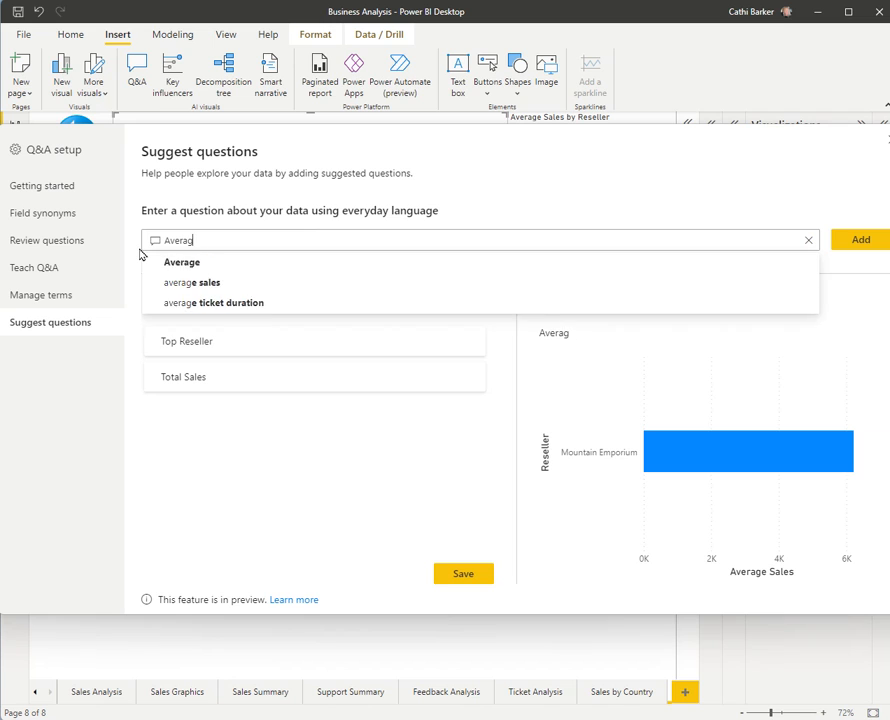
pyautogui.write('es Sales last year')
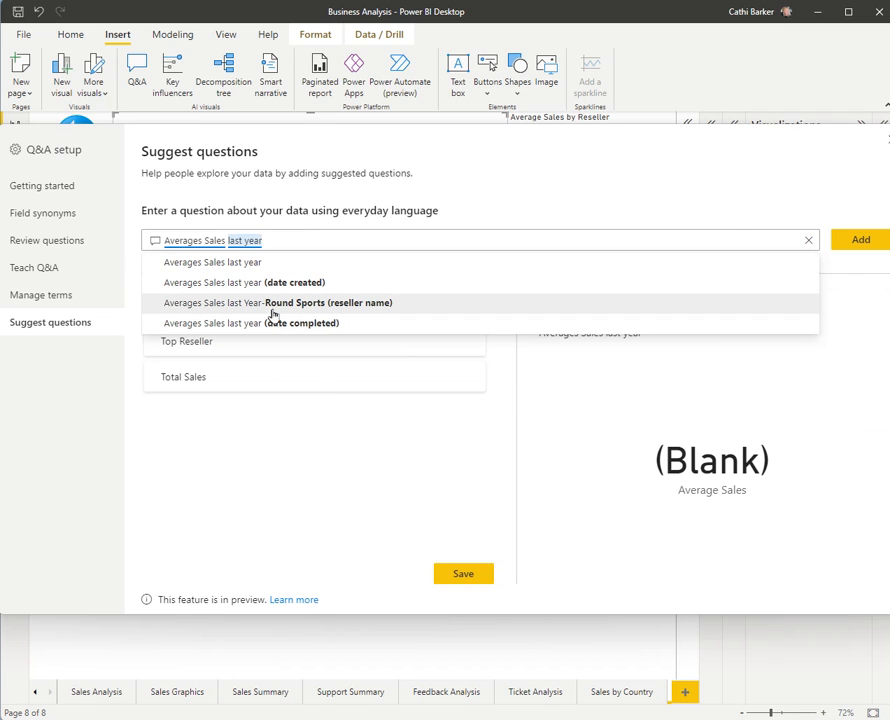
pyautogui.click(262, 264)
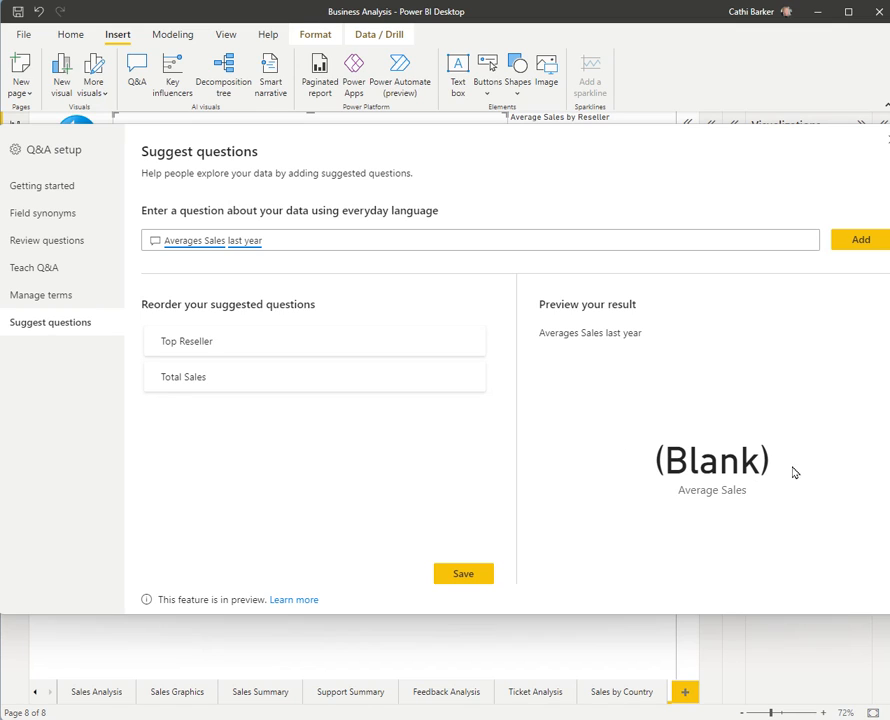
# Try replacing "last year" with 2020 in the question, using the suggested wording "Averages Sales 2020 (average sales)"
pyautogui.click(282, 239)
pyautogui.hotkey('ctrl', 'shift', 'Left')
pyautogui.hotkey('ctrl', 'shift', 'Left')
pyautogui.write('2020')
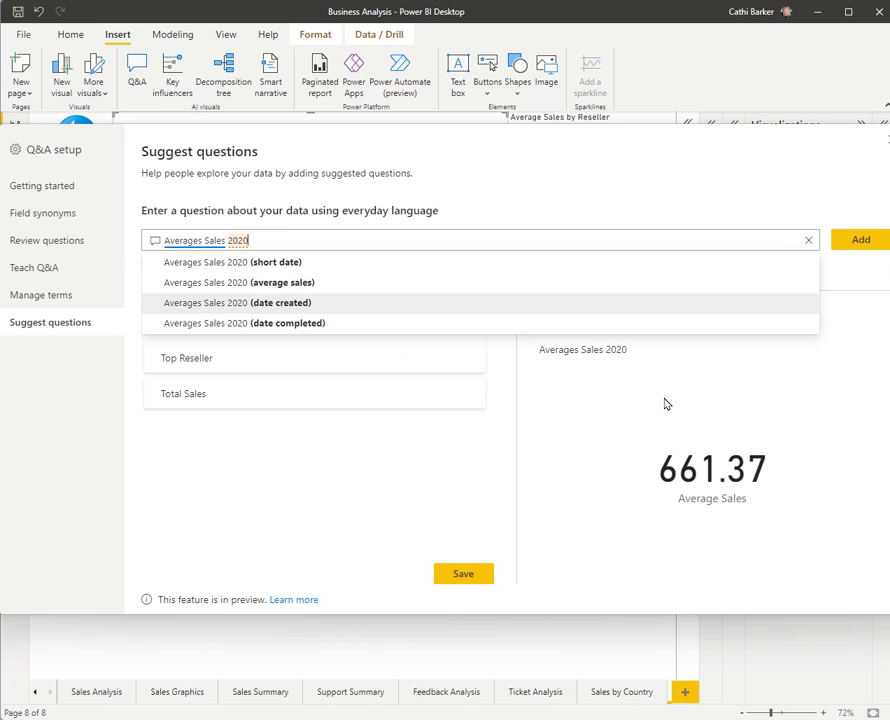
pyautogui.click(302, 283)
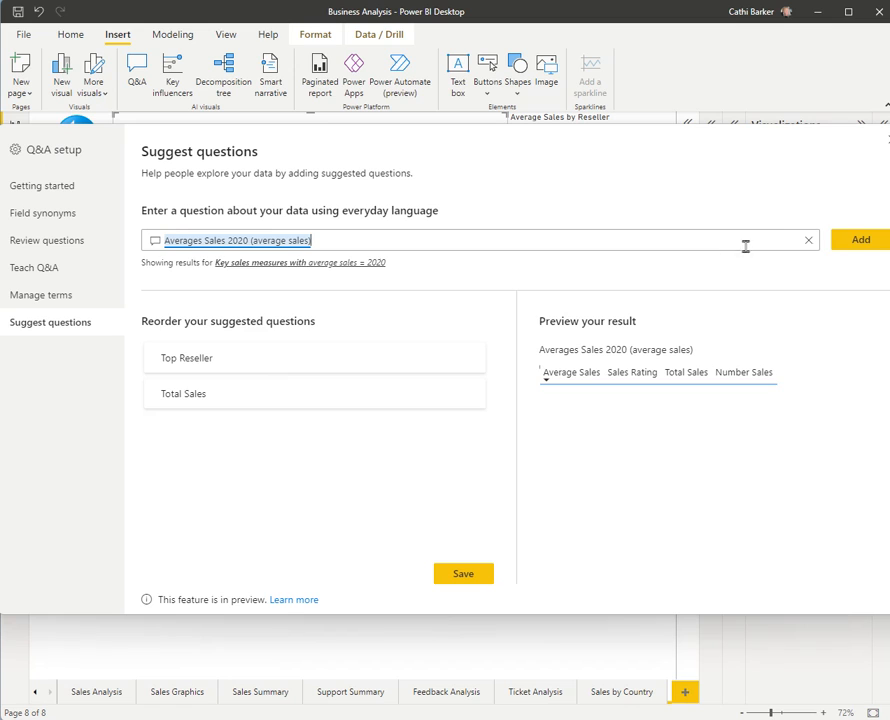
# Clear the question, add "Average Sales 2020" to the suggested questions, then save the list and close the Q&A setup
pyautogui.click(809, 242)
pyautogui.write('Ave')
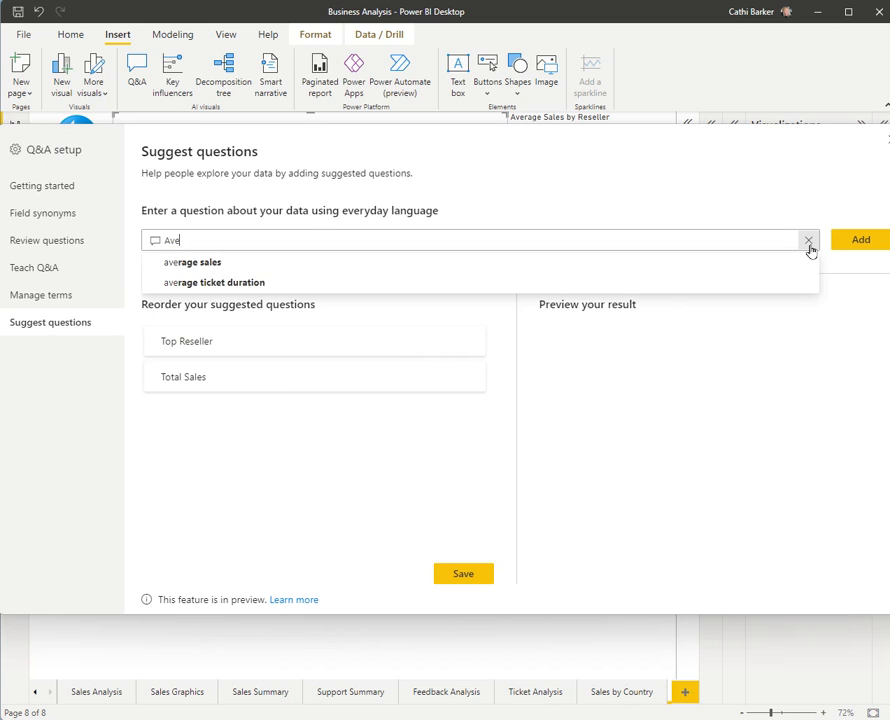
pyautogui.write('rage Sales 2020')
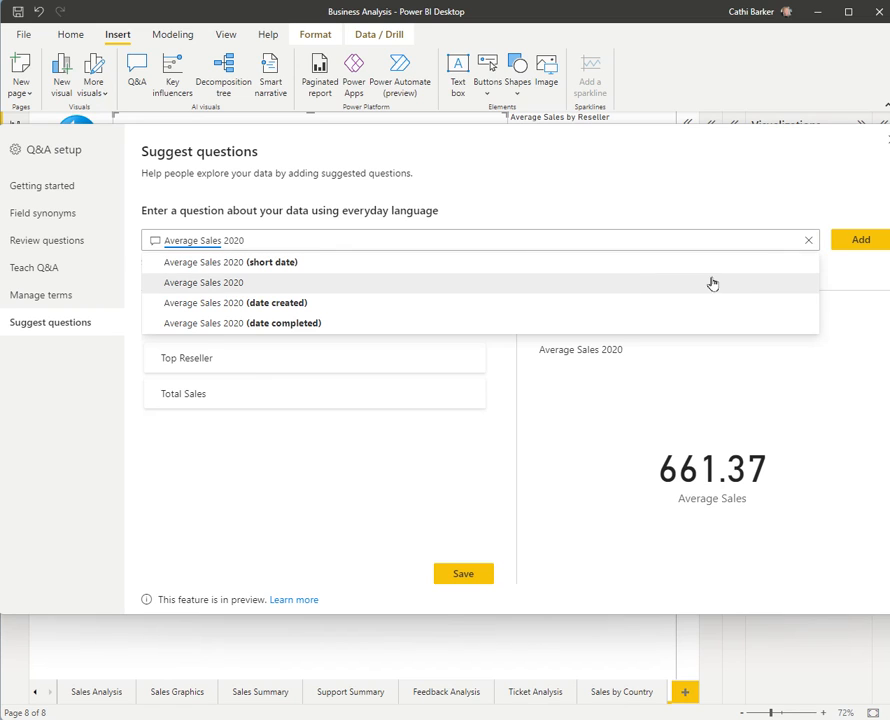
pyautogui.click(865, 325)
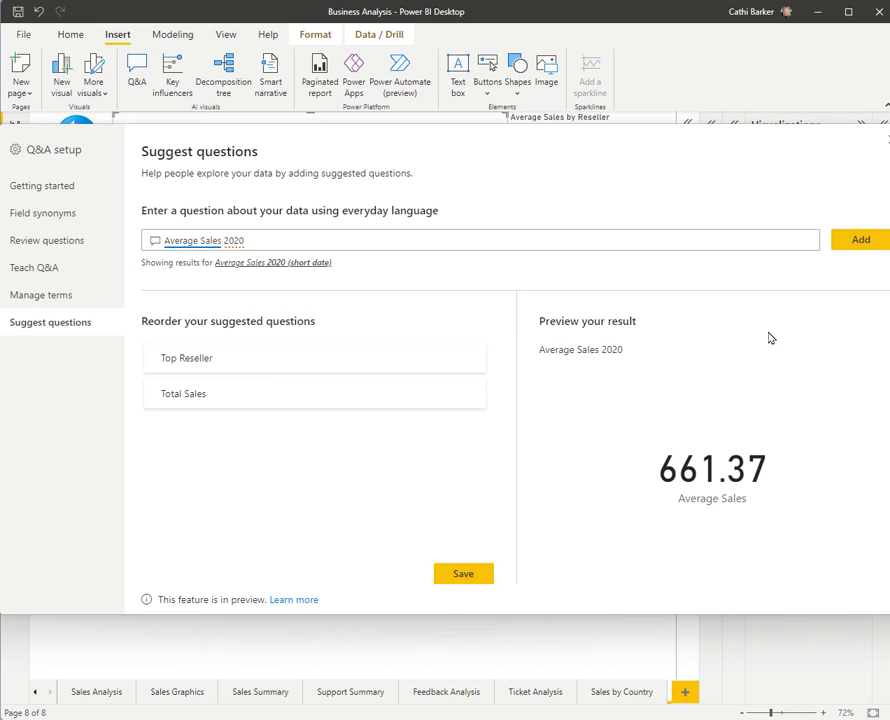
pyautogui.click(862, 242)
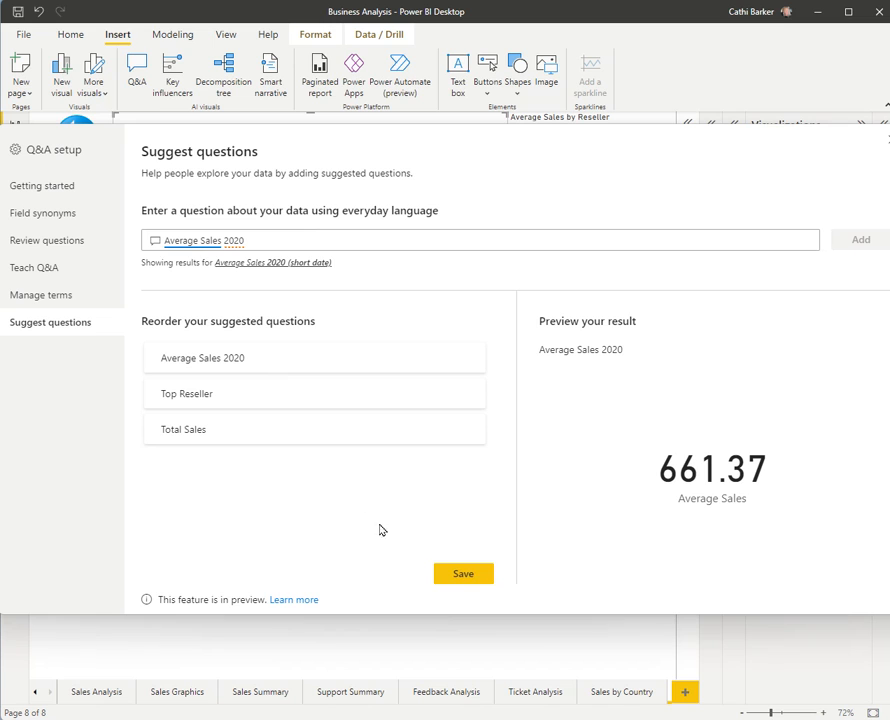
pyautogui.click(478, 577)
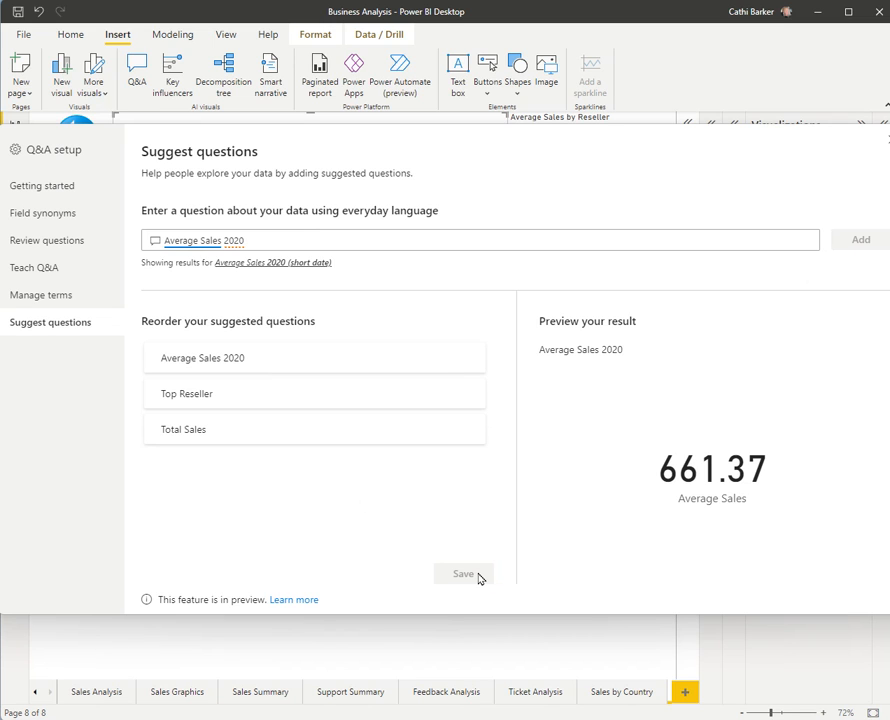
pyautogui.click(887, 140)
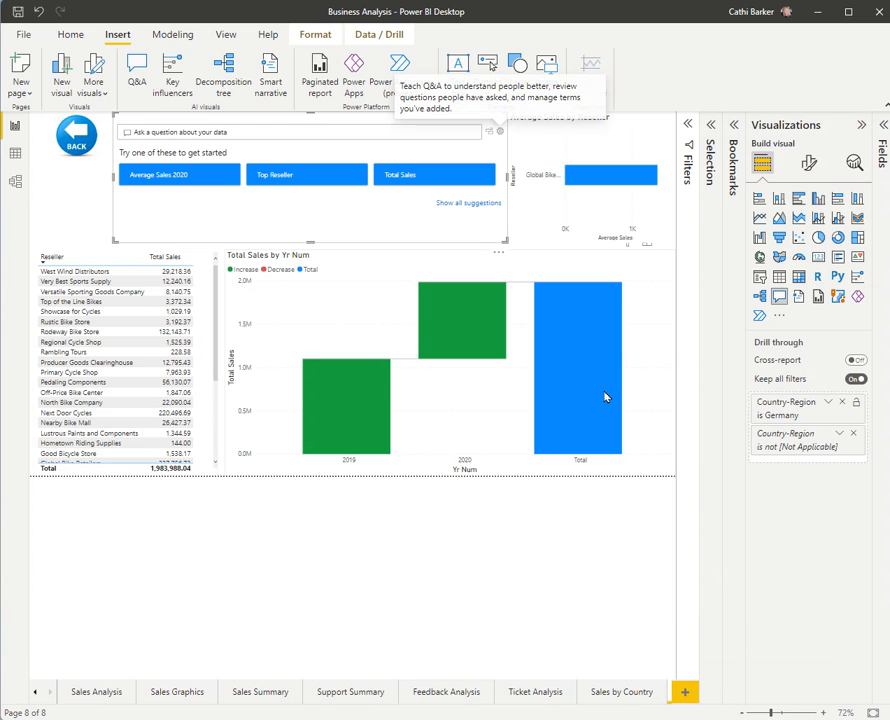